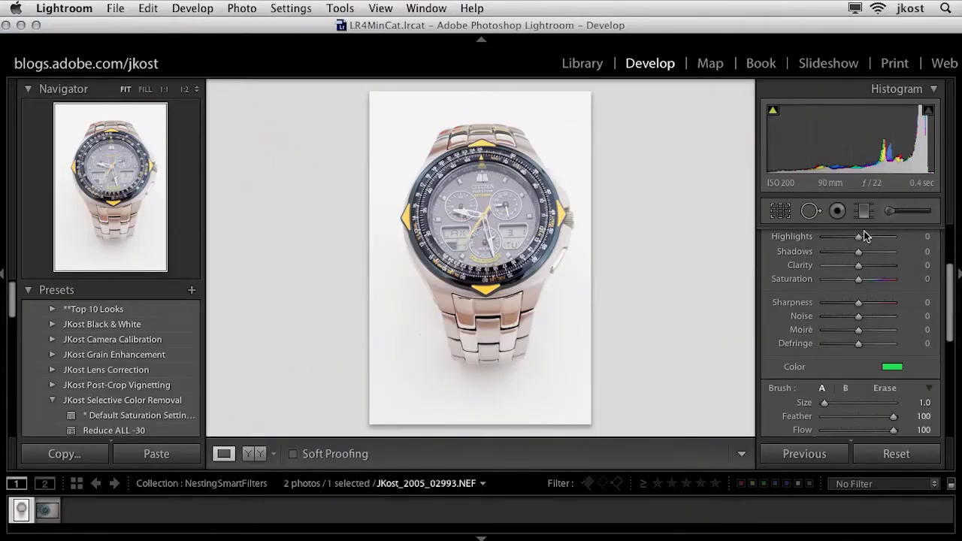
Send the watch photo from Lightroom to Photoshop CS6 with Edit In > Open as Smart Object.
right_click(469, 215)
mouse_move(469, 214)
mouse_move(509, 306)
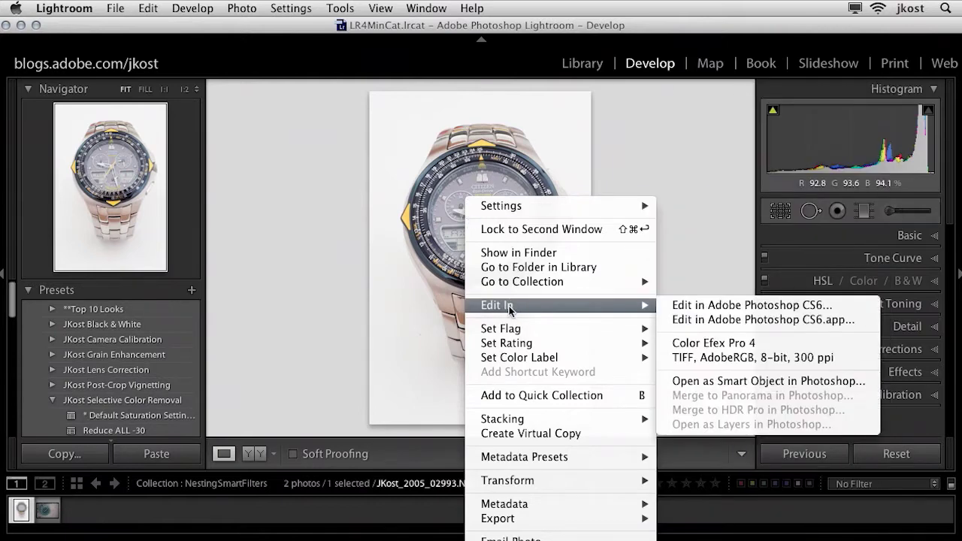
left_click(726, 383)
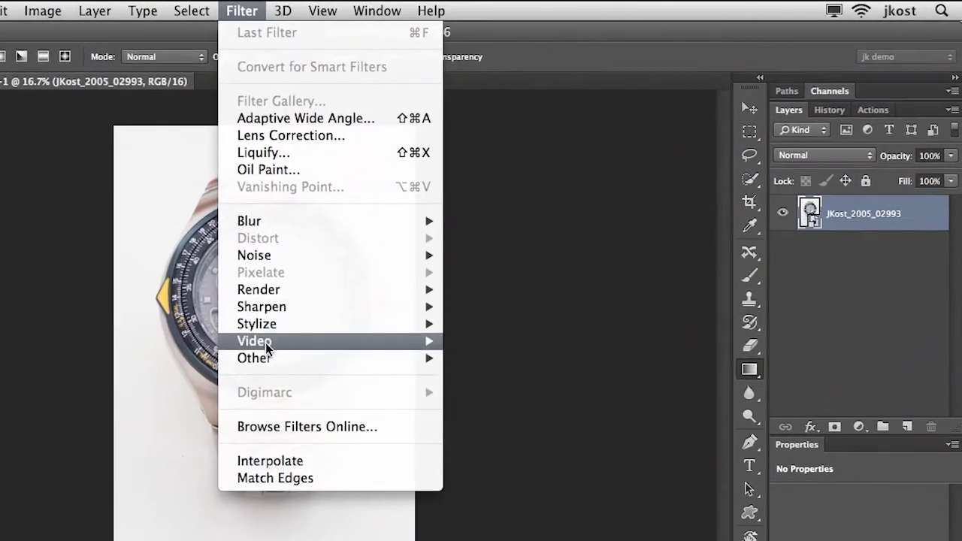
Apply a High Pass filter at 5.0-pixel radius after previewing the dial lettering at 100%.
mouse_move(376, 300)
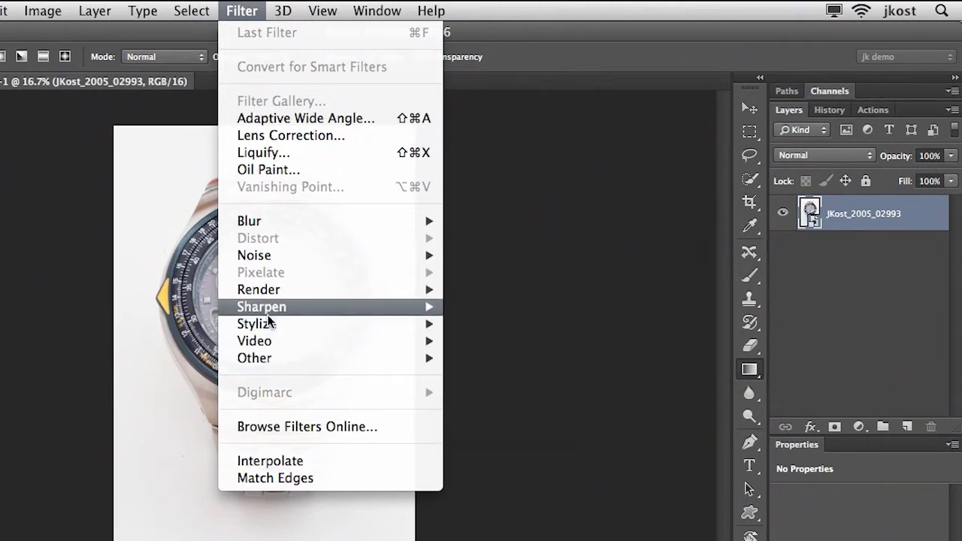
mouse_move(268, 311)
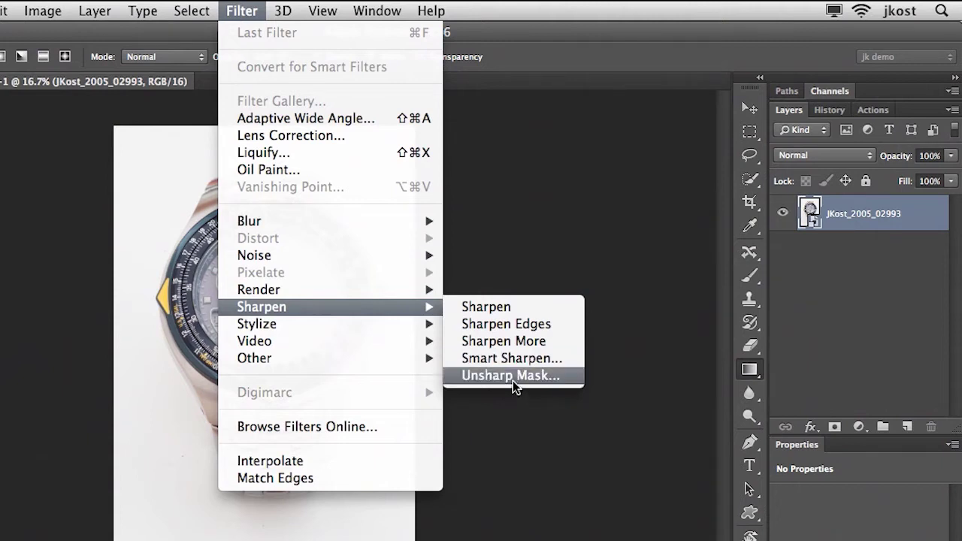
mouse_move(366, 364)
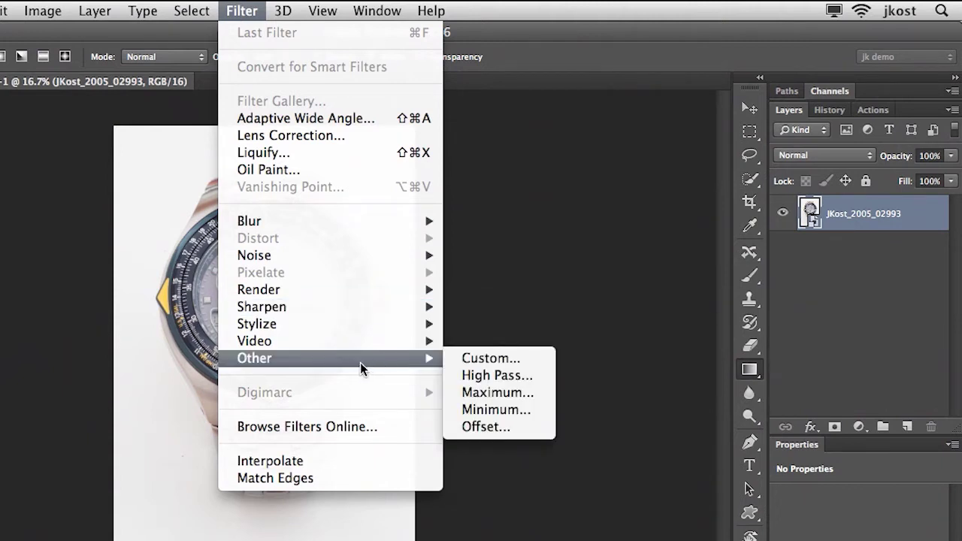
left_click(475, 378)
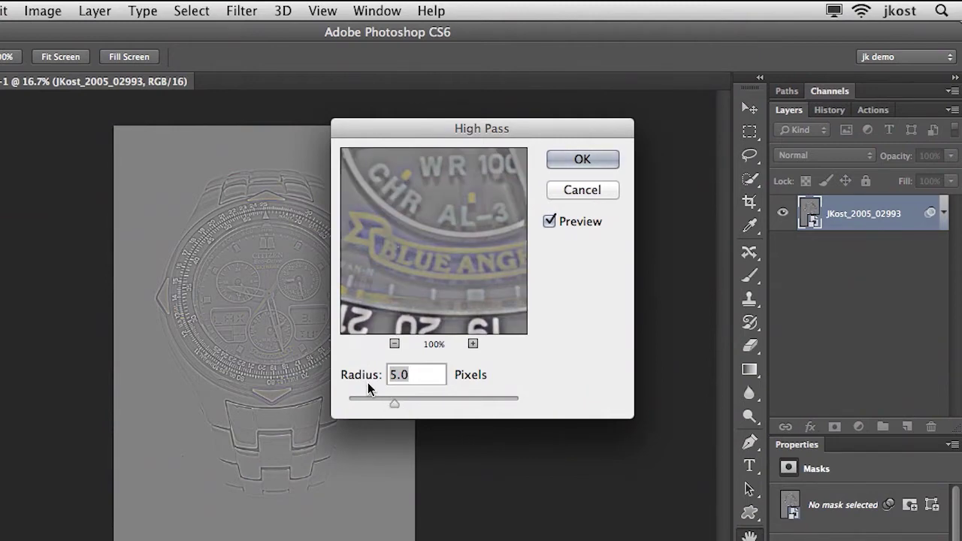
key("super+equal")
key("super+equal")
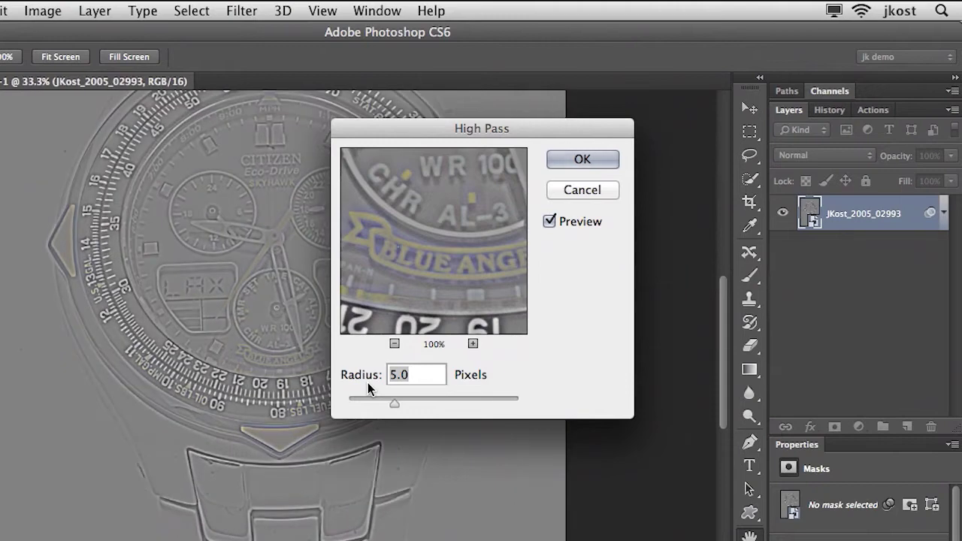
key("super+equal")
key("super+equal")
key("super+equal")
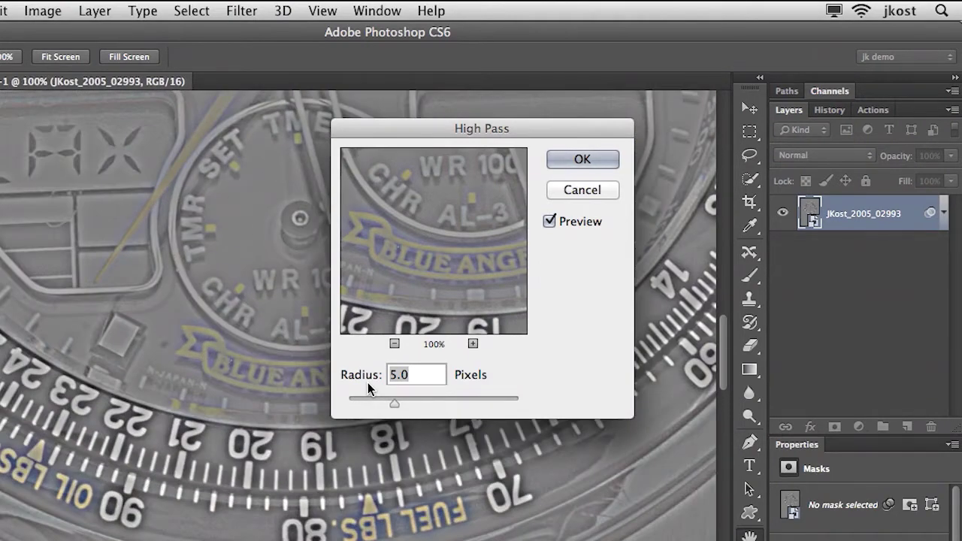
left_click_drag(186, 224, 198, 439)
left_click_drag(118, 277, 171, 461)
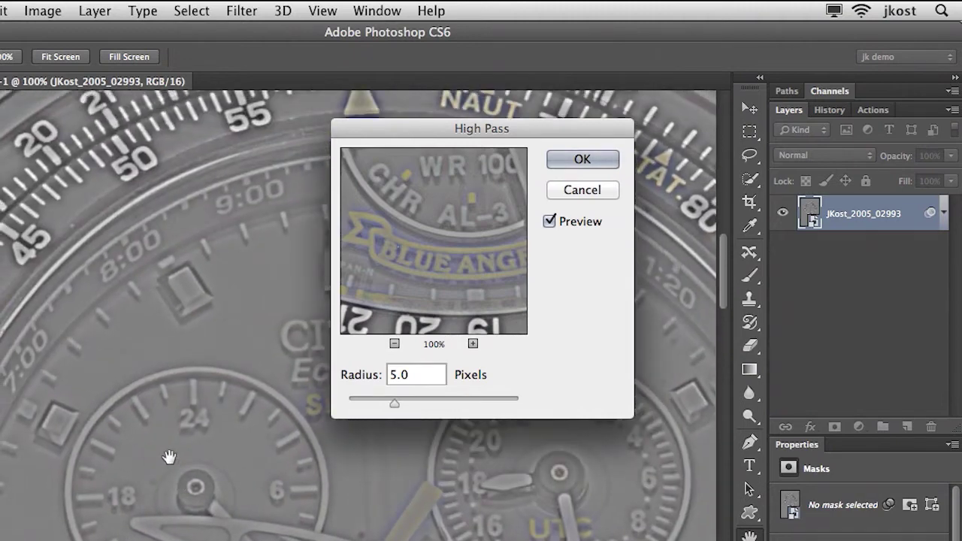
left_click_drag(56, 305, 0, 281)
left_click(578, 158)
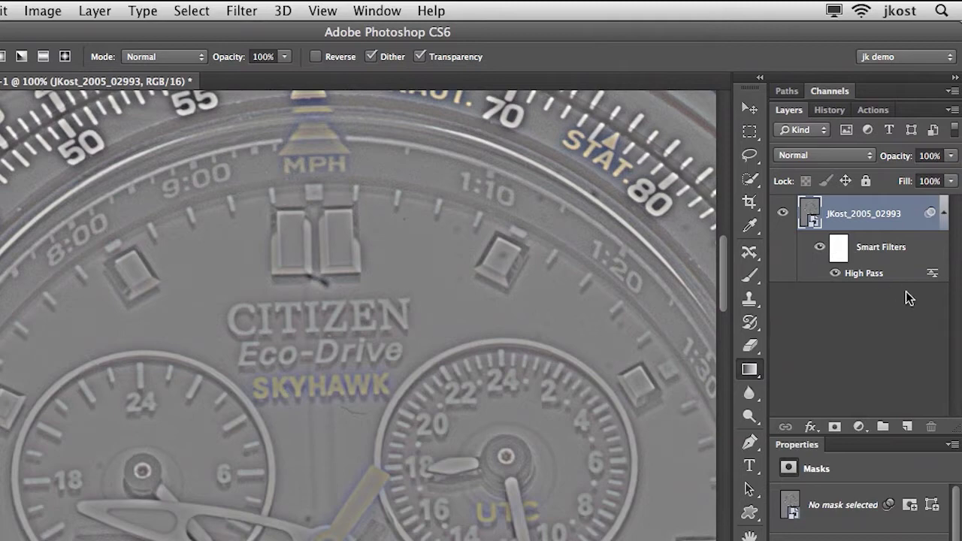
Set the High Pass filter's blending mode to Soft Light after comparing it with Overlay.
double_click(935, 275)
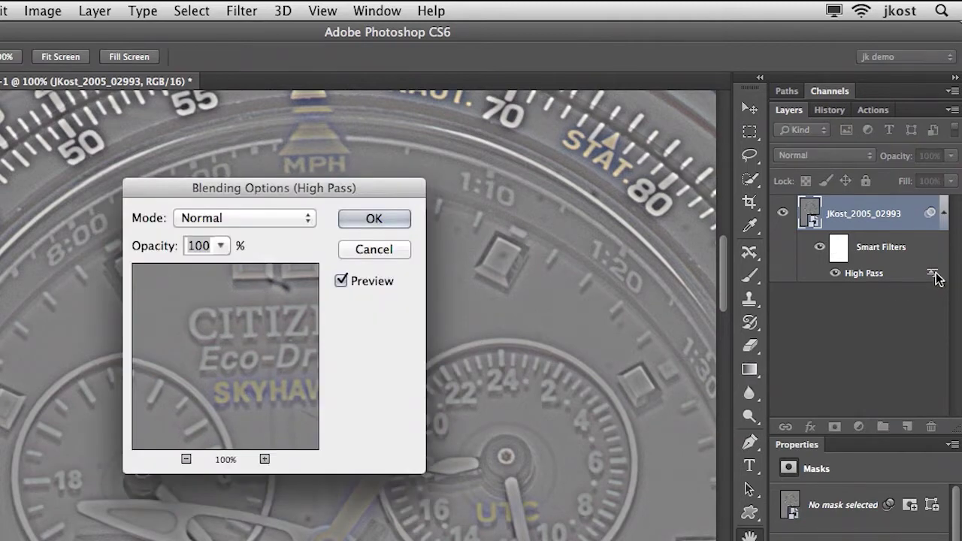
left_click(275, 218)
left_click(278, 445)
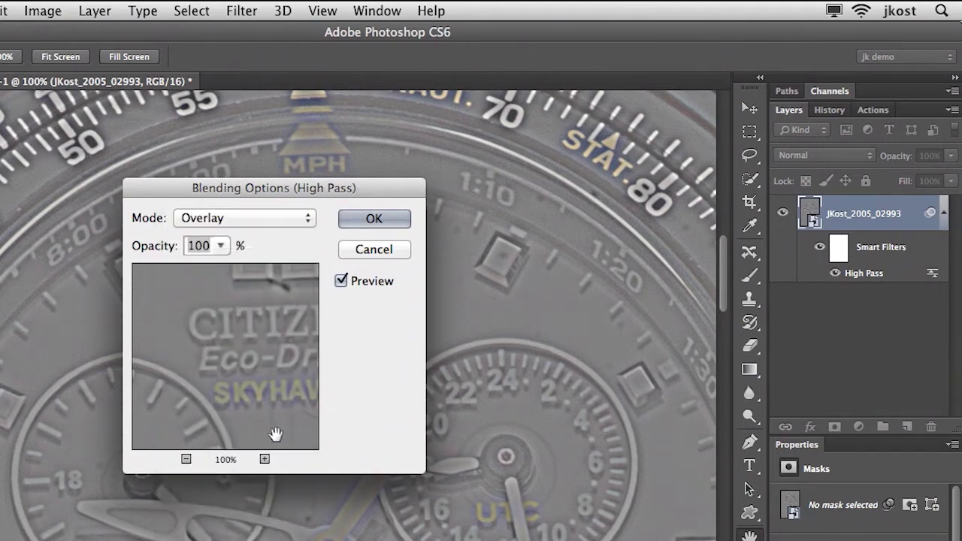
left_click(260, 218)
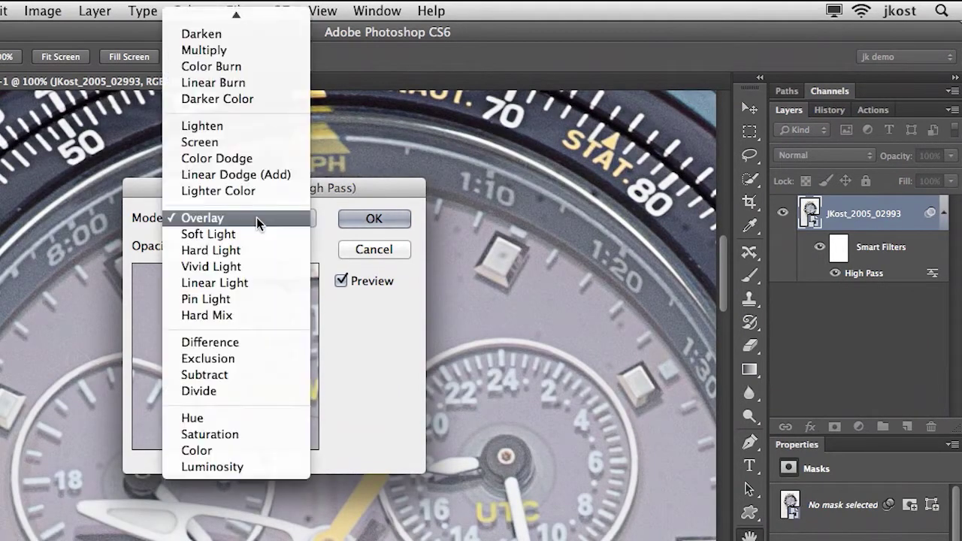
left_click(256, 235)
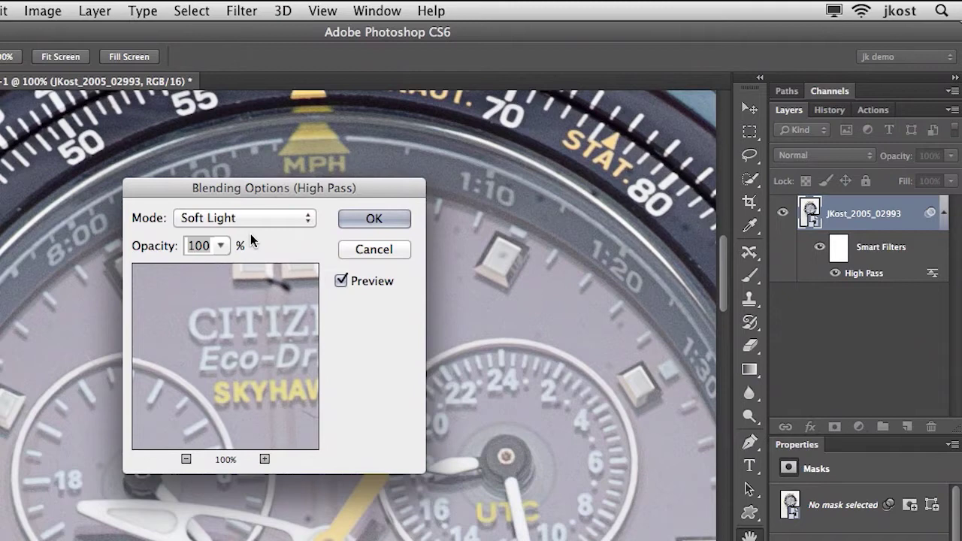
left_click(246, 218)
left_click(248, 203)
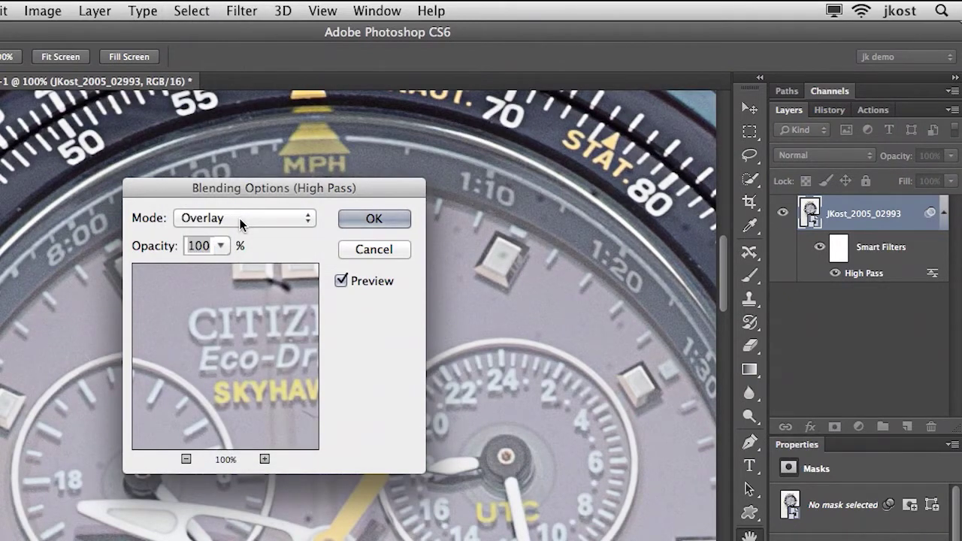
left_click(242, 219)
left_click(244, 235)
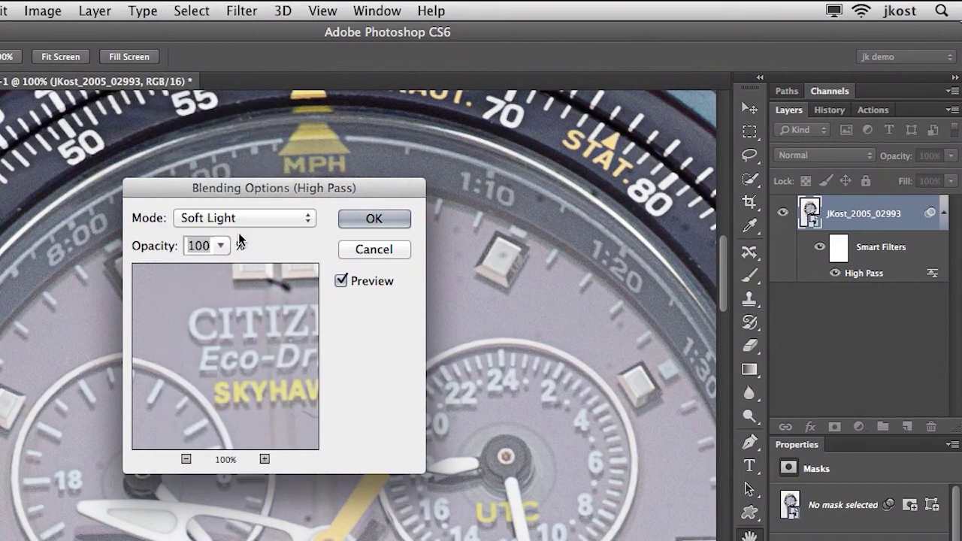
left_click(370, 221)
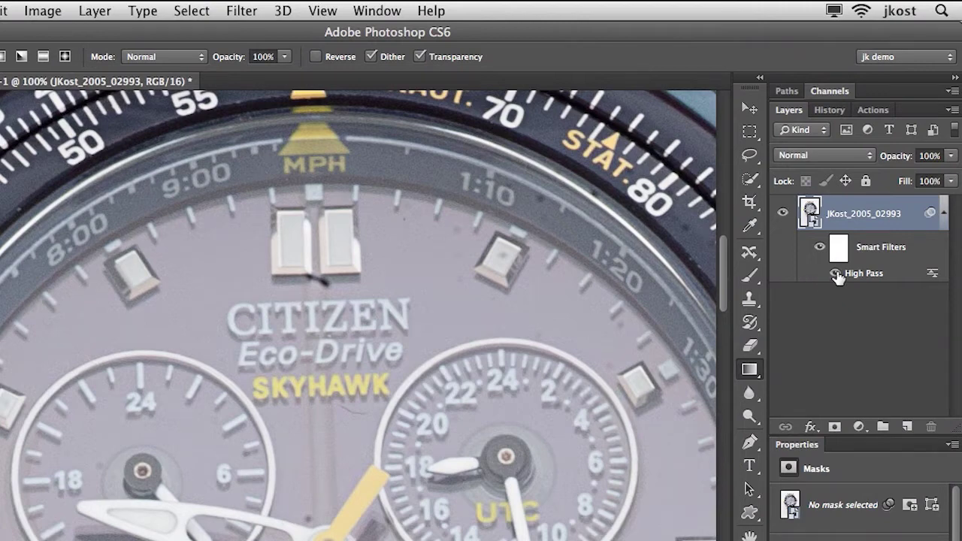
Toggle High Pass off and on, raise its radius to 7.4 pixels, and target the filter mask.
left_click(835, 273)
left_click(834, 275)
double_click(861, 273)
left_click(839, 253)
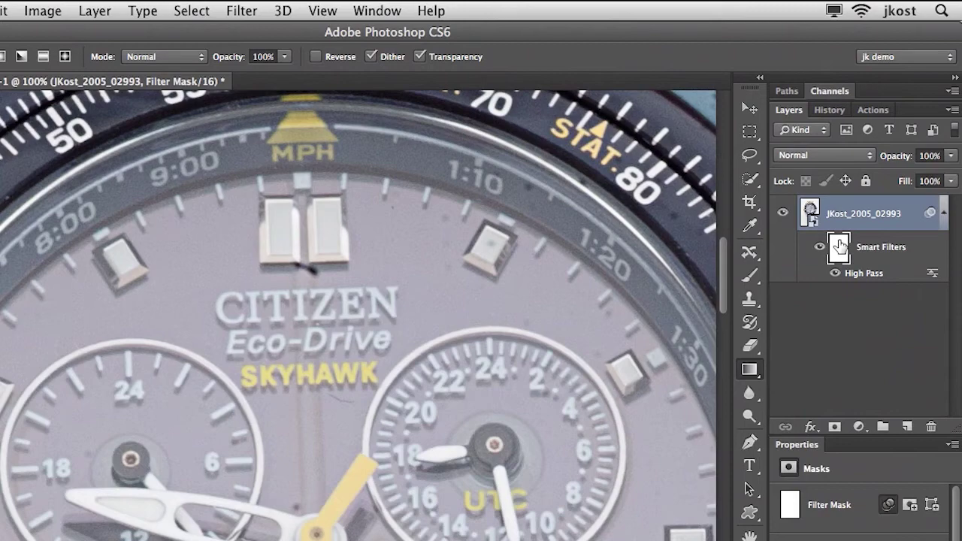
Paint the filter mask black with a 579 px brush, keeping sharpening only on the watch centre.
key("super+0")
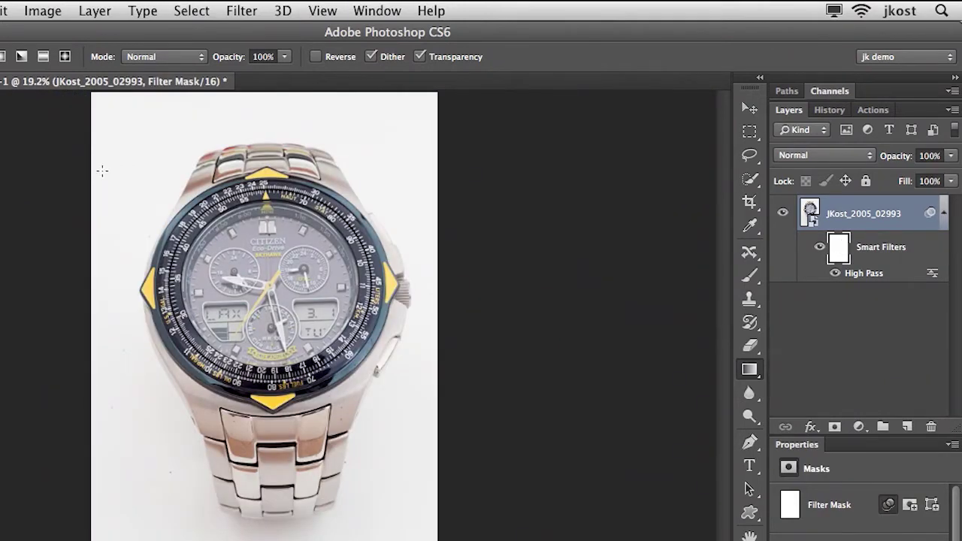
key("b")
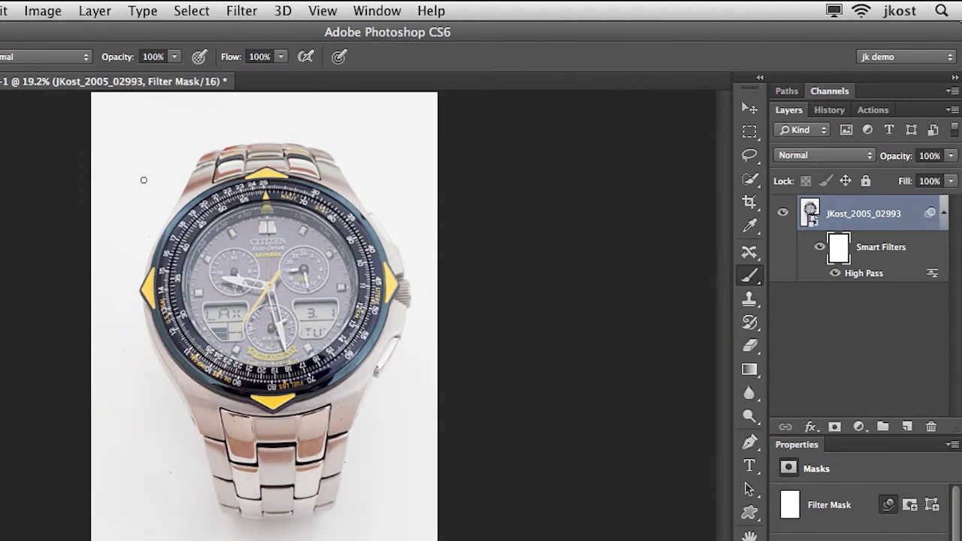
mouse_move(143, 180)
left_mouse_down()
mouse_move(213, 176)
mouse_move(179, 180)
mouse_move(180, 142)
mouse_move(173, 252)
left_mouse_up()
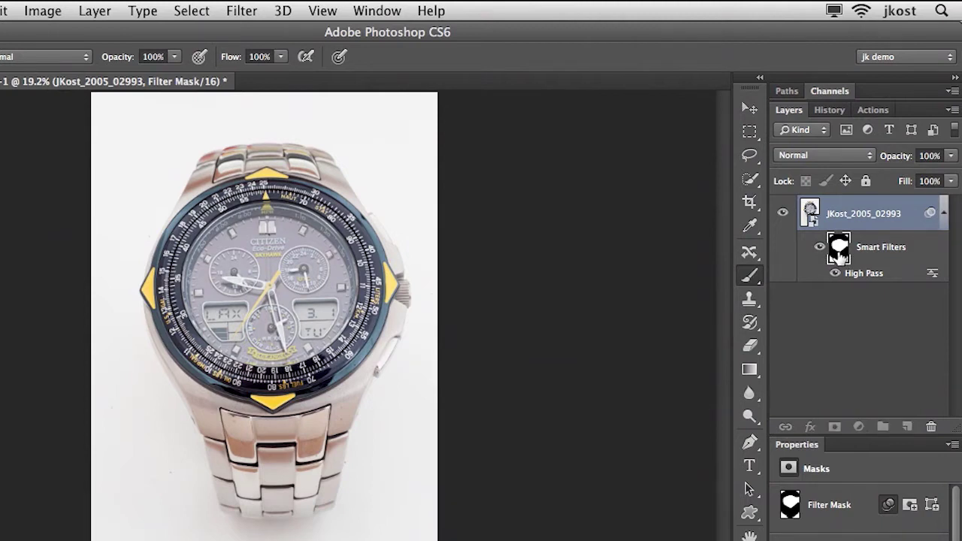
left_click(839, 256, "alt")
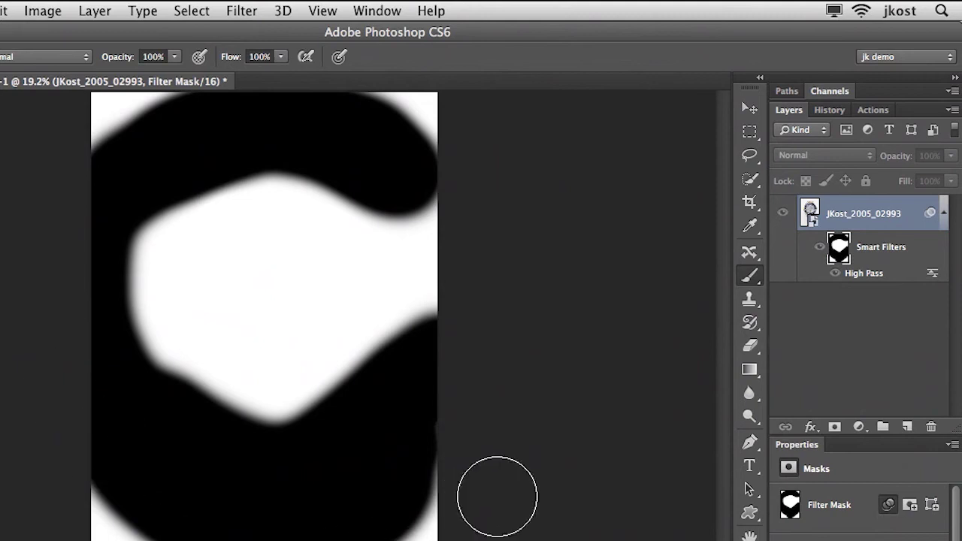
left_click(858, 274)
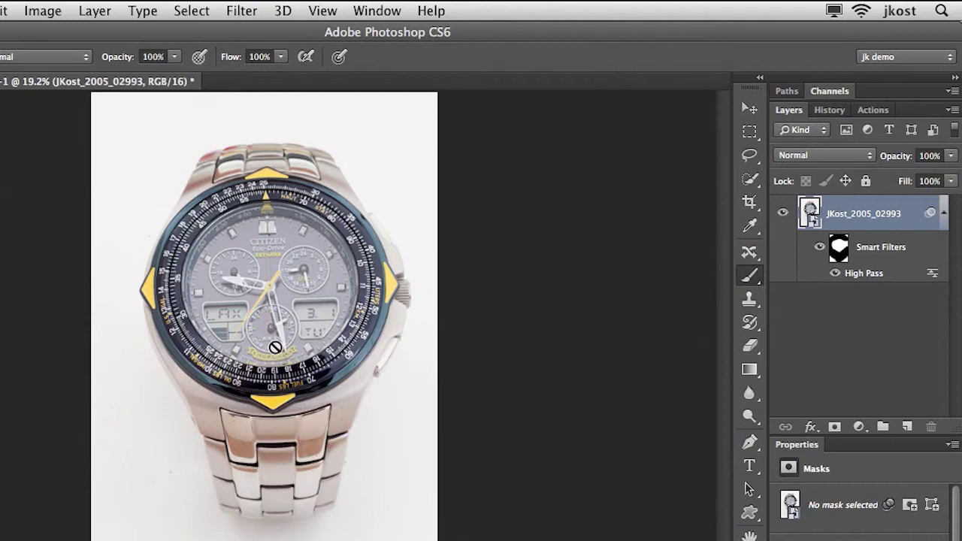
Convert the image to 8 Bits/Channel and bring up the Filter Gallery.
left_click(44, 12)
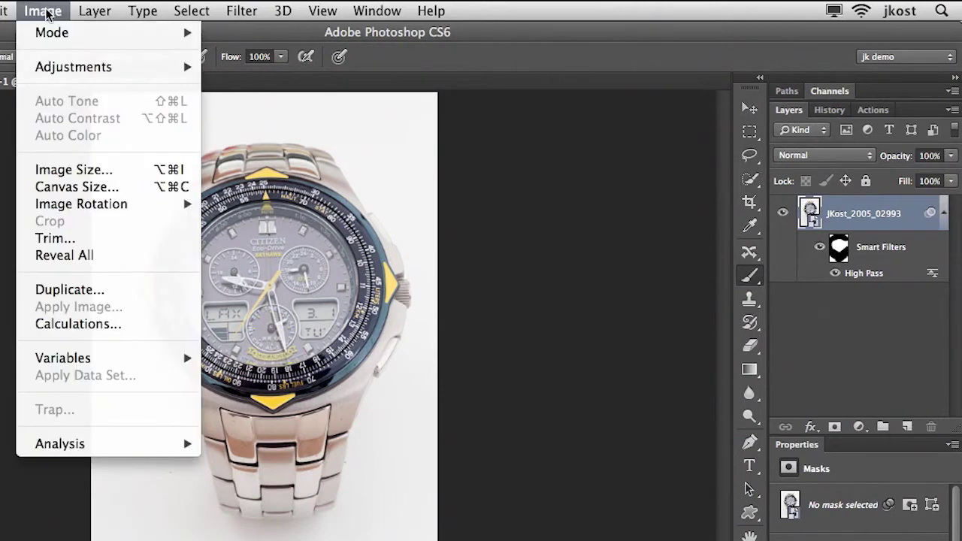
mouse_move(47, 33)
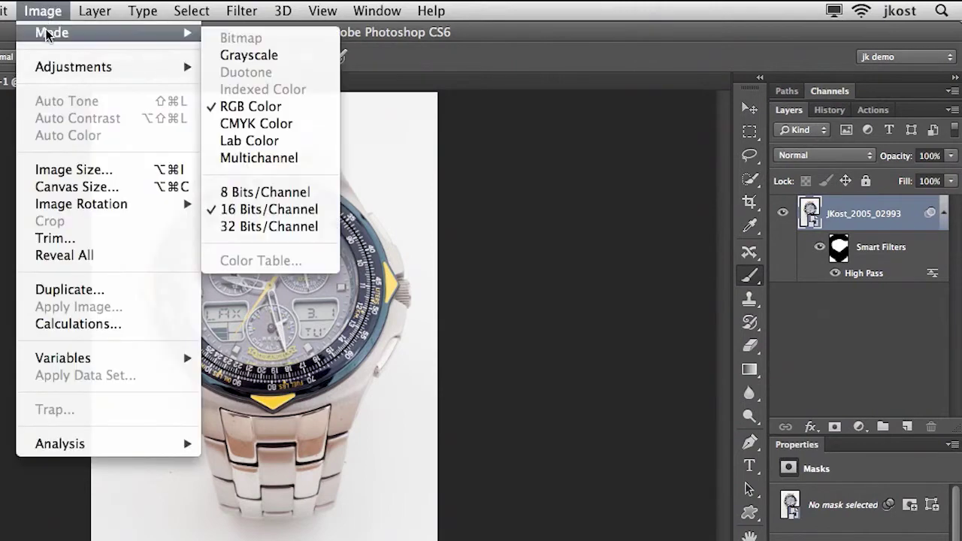
left_click(316, 197)
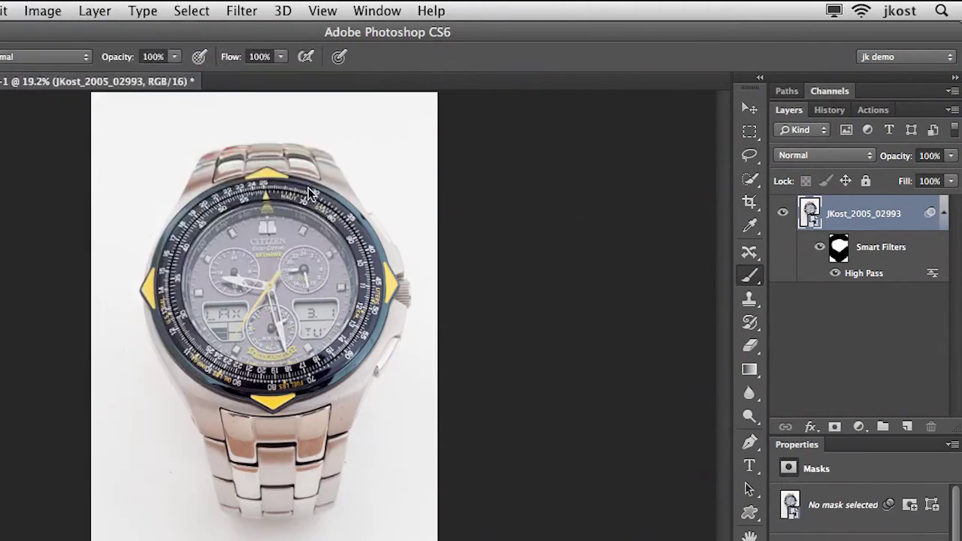
left_click(246, 13)
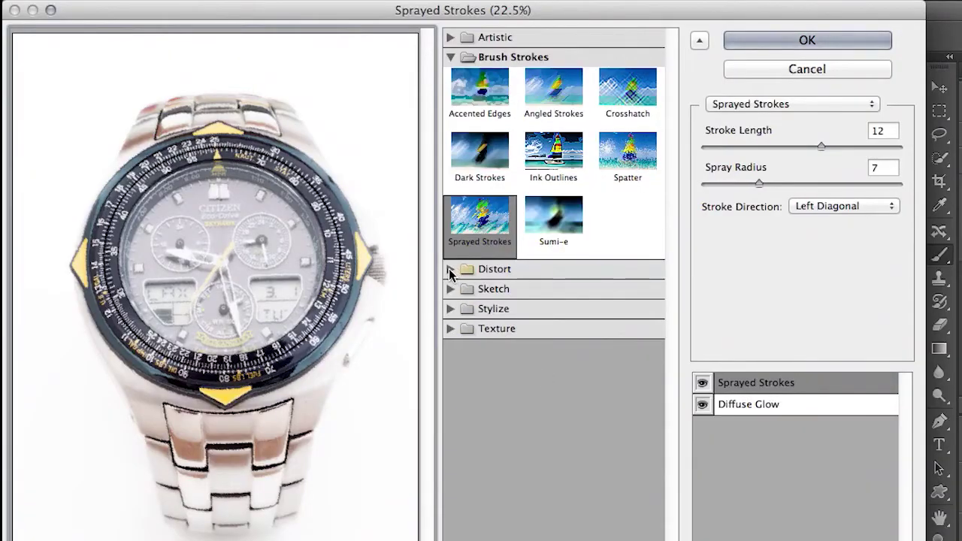
Add Distort > Diffuse Glow with Graininess 1, Glow Amount 3 and Clear Amount 14.
left_click(450, 269)
left_click(469, 312)
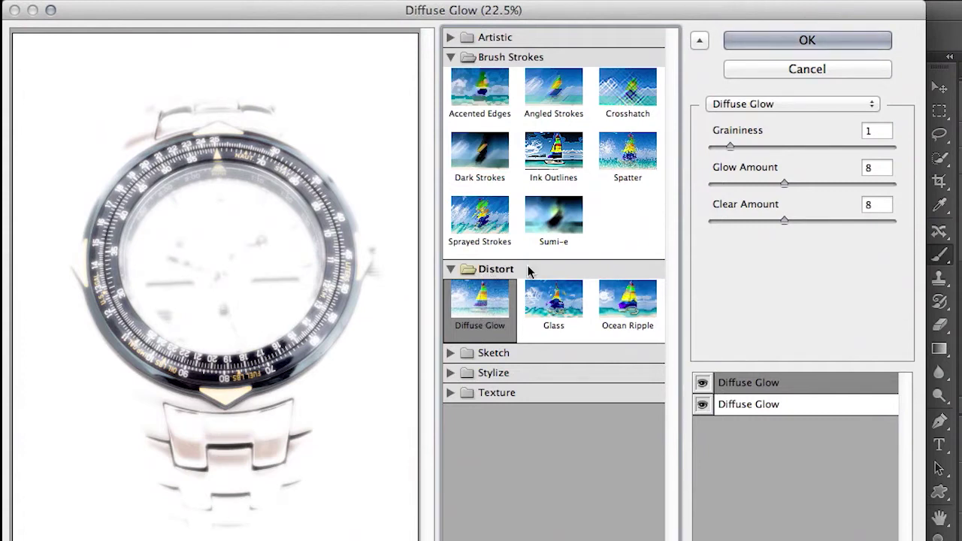
left_click_drag(783, 184, 741, 188)
left_click_drag(784, 222, 839, 220)
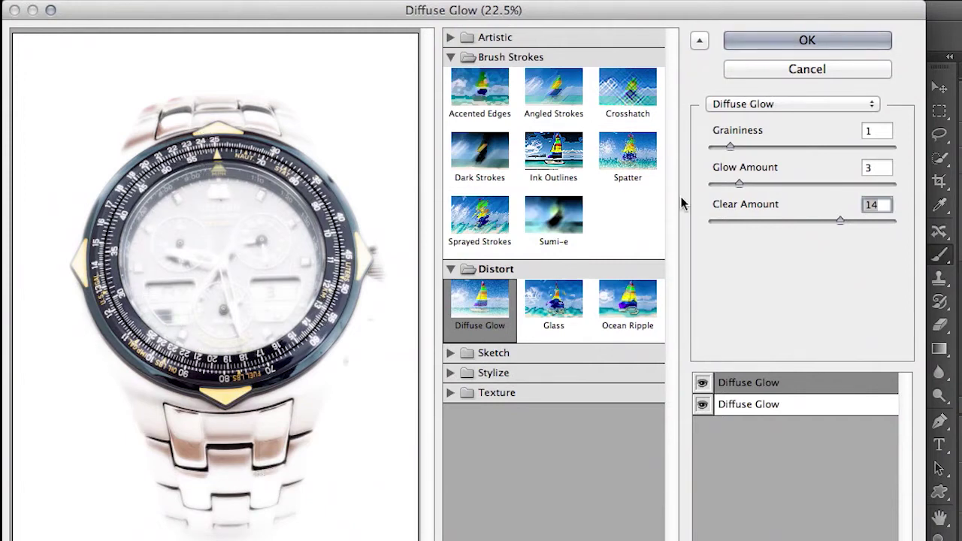
left_click(789, 37)
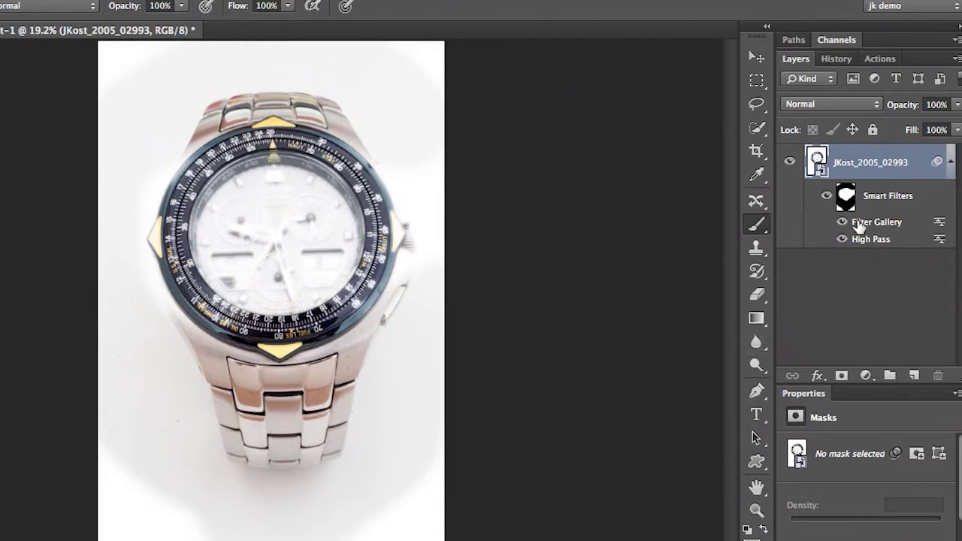
Compare the smart filters with the mask off and on, then paint the mask along the bottom and left background.
left_click(847, 198, "shift")
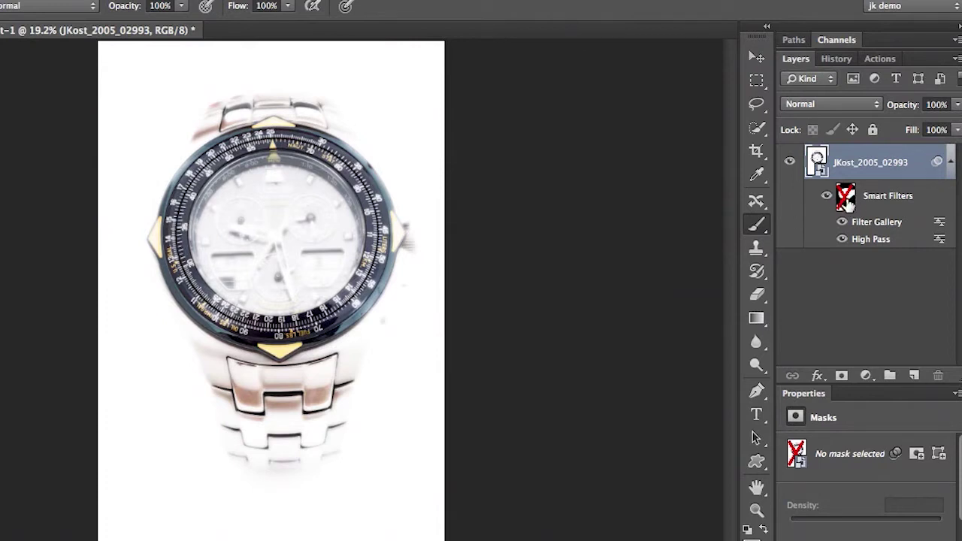
left_click(847, 199, "shift")
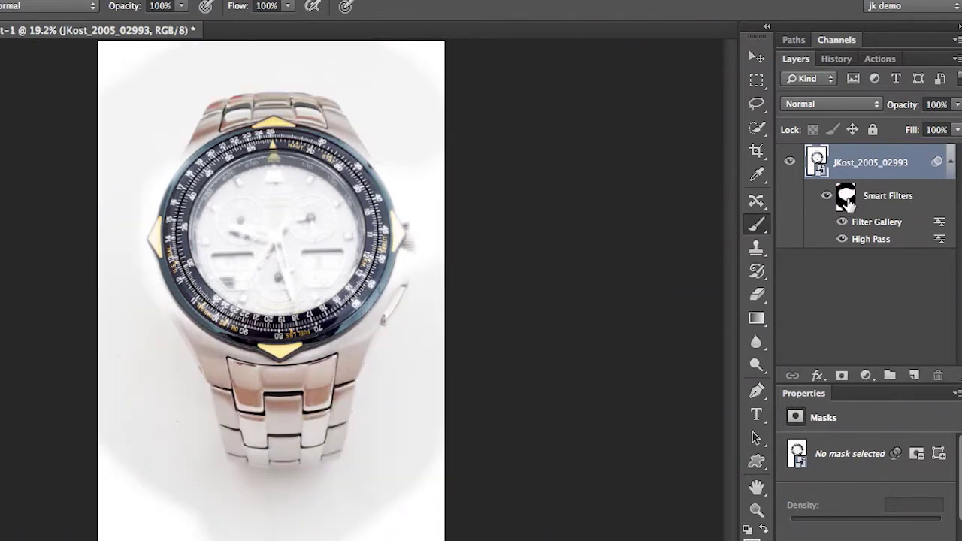
left_click(847, 198, "shift")
left_click(847, 199, "shift")
left_click(843, 197)
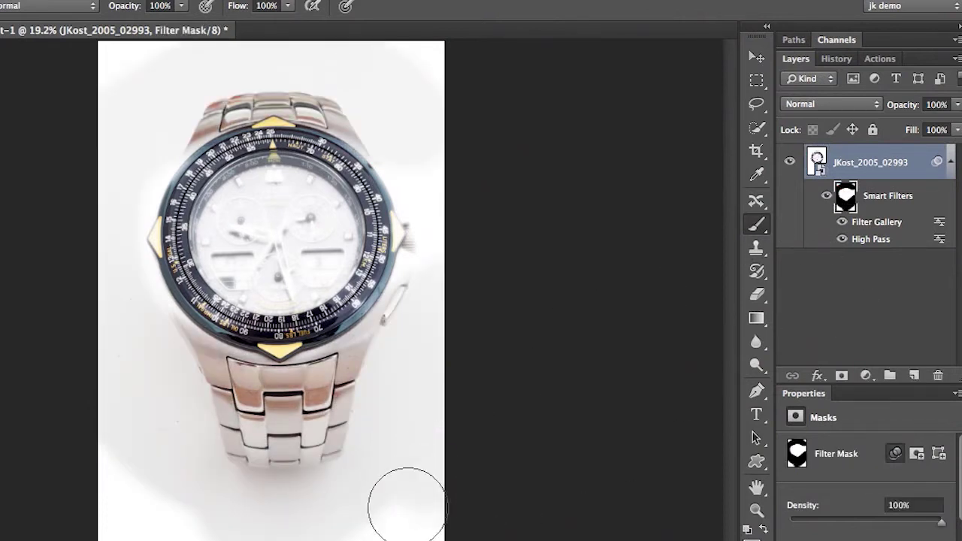
left_click_drag(410, 533, 178, 516)
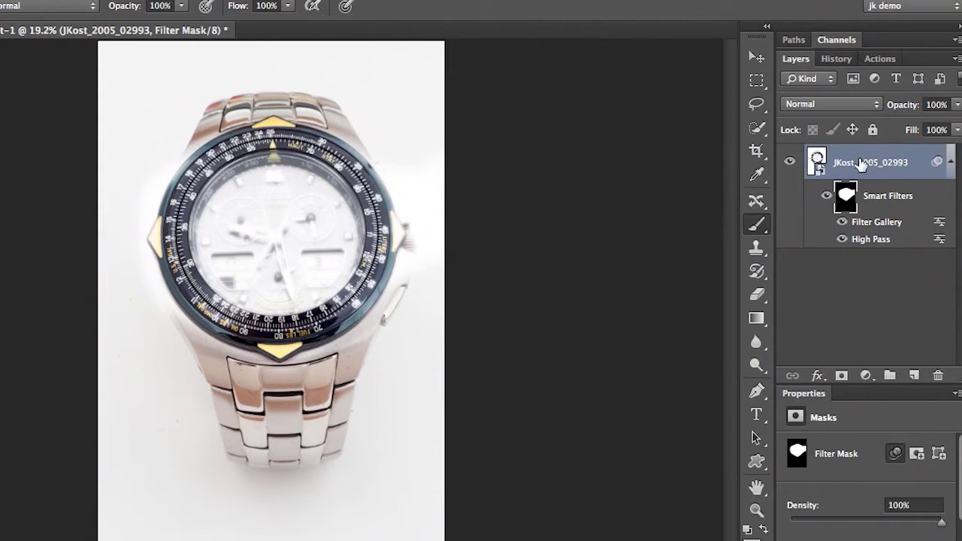
Convert the filtered watch layer into a new smart object from its context menu.
right_click(866, 165)
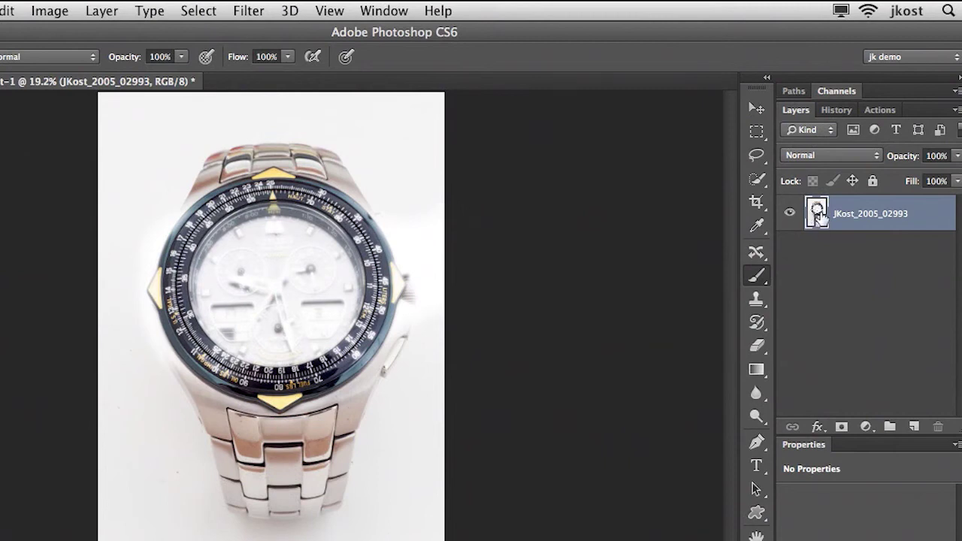
Open the nested smart object's contents as JKost_2005_02993.psb via Layer > Smart Objects.
left_click(109, 19)
mouse_move(171, 324)
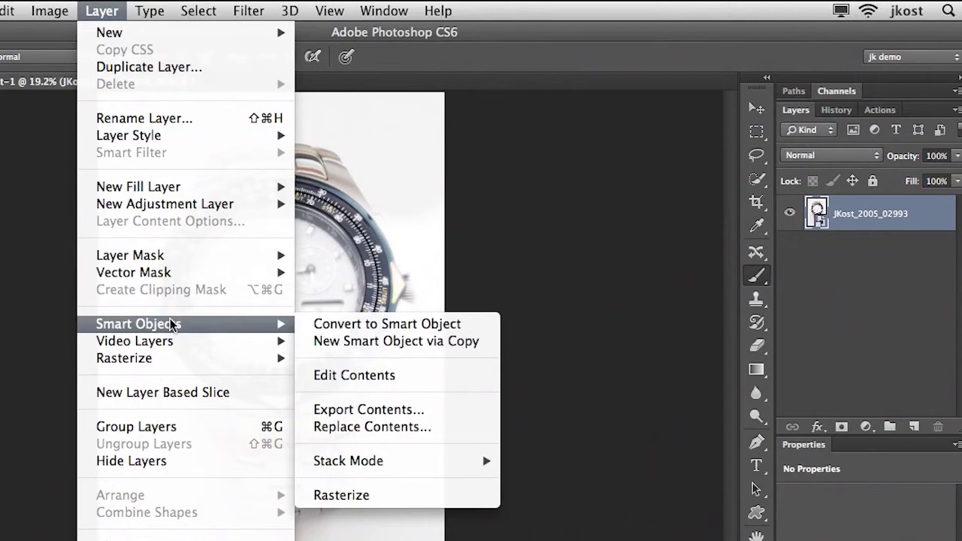
left_click(364, 376)
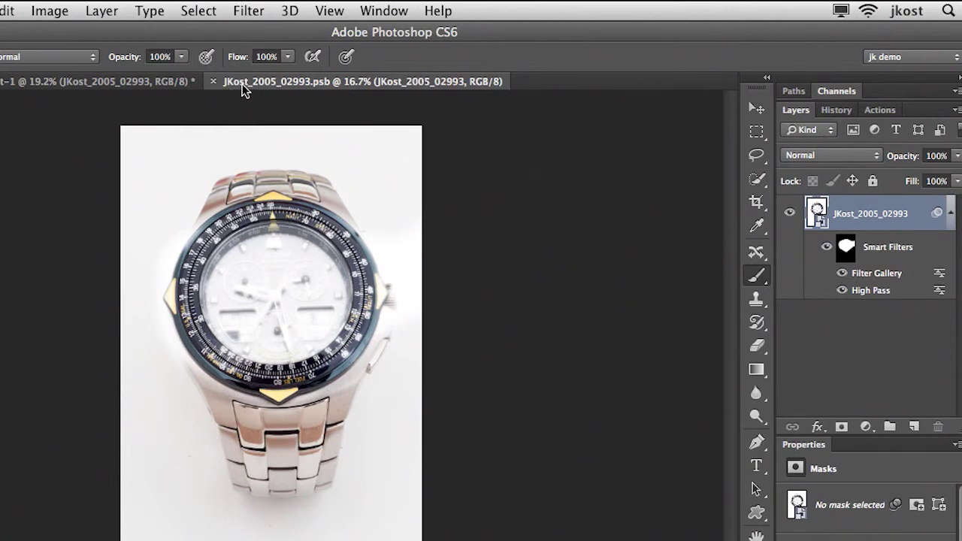
left_click(53, 83)
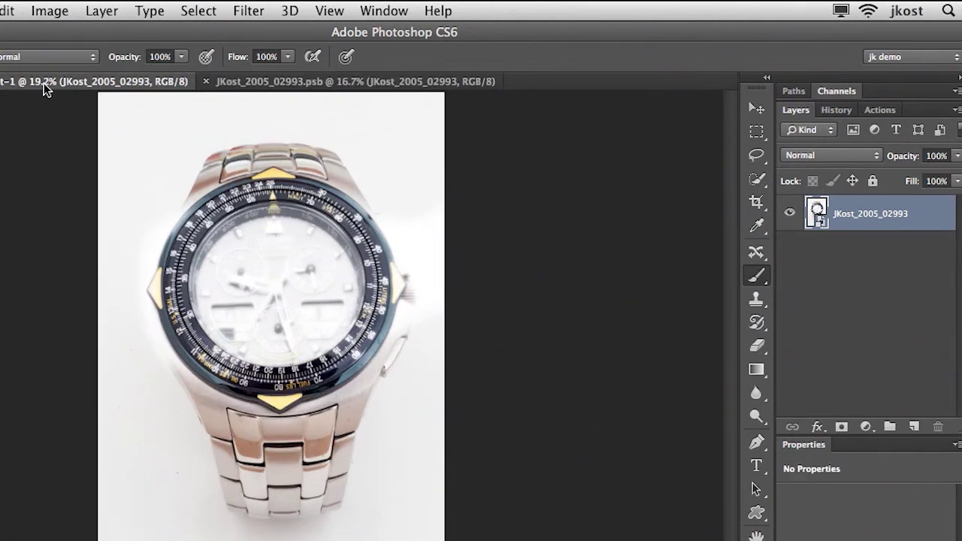
left_click(271, 84)
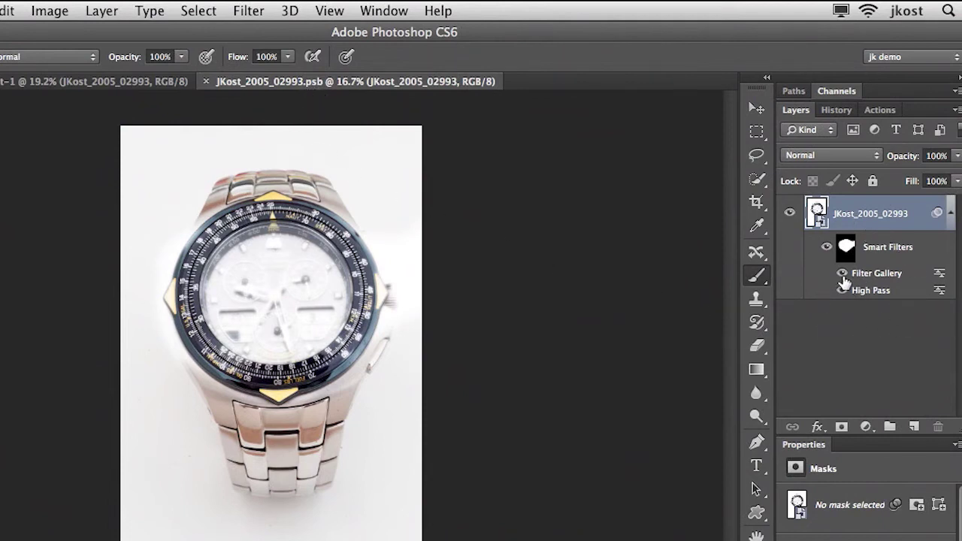
Hide the Filter Gallery effect, then save and close the .psb to update the main image.
left_click(842, 273)
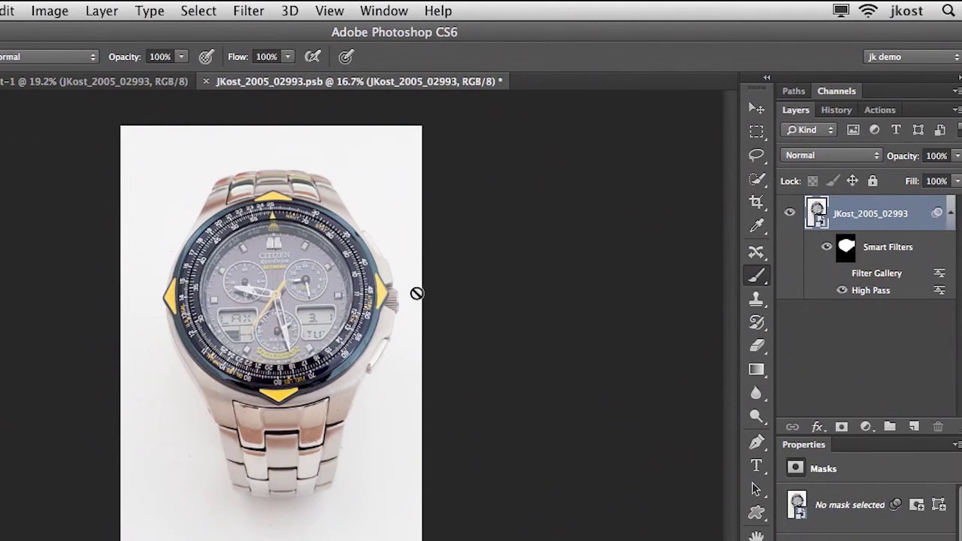
key("super+s")
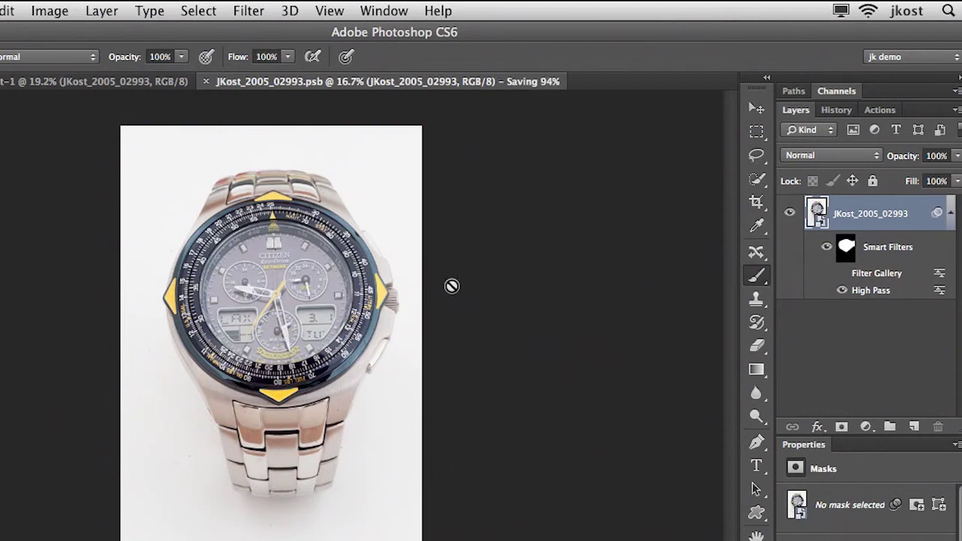
key("super+w")
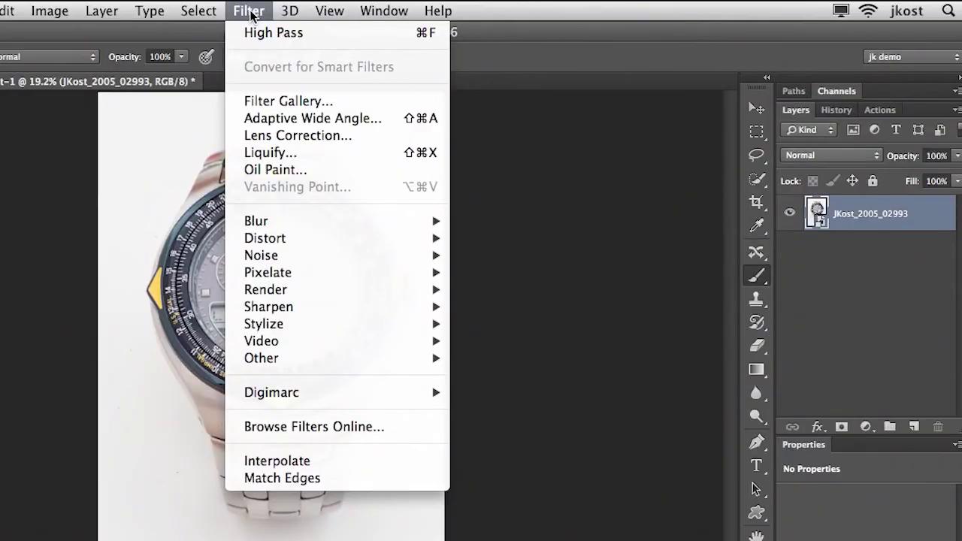
Apply Oil Paint with default settings (Stylization 4, Cleanliness 2.3, Scale 0.8, Bristle Detail 10).
left_click(256, 170)
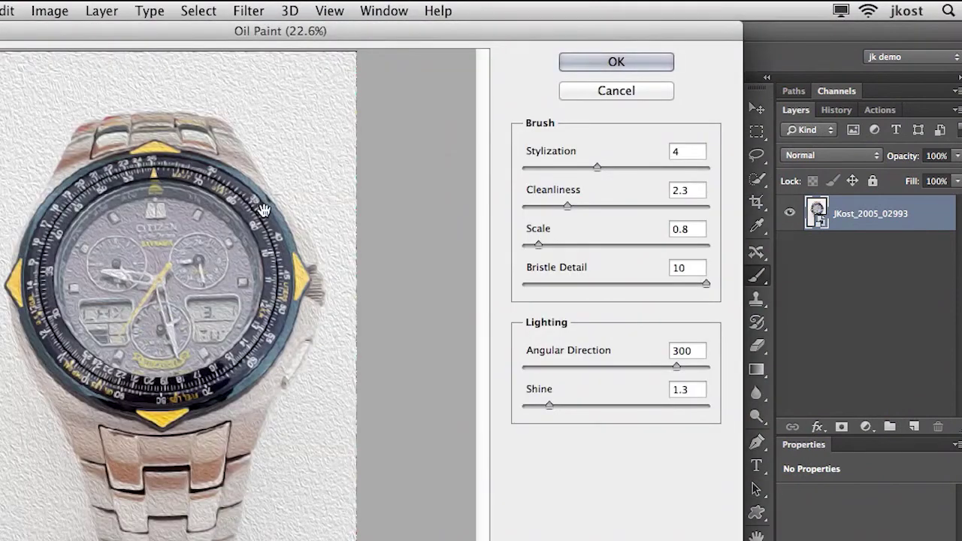
left_click(623, 63)
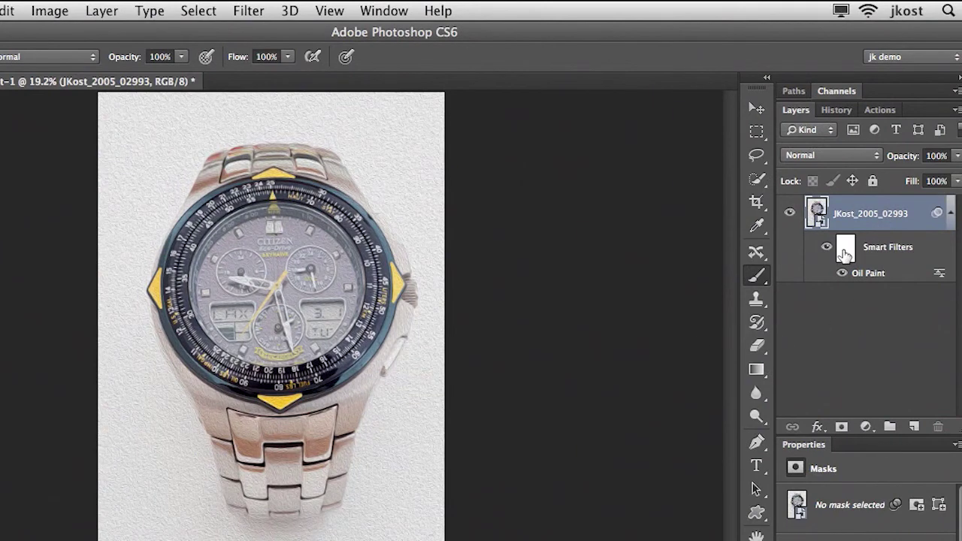
Paint black on the Oil Paint filter mask over the watch dial to keep it crisp.
left_click(847, 255)
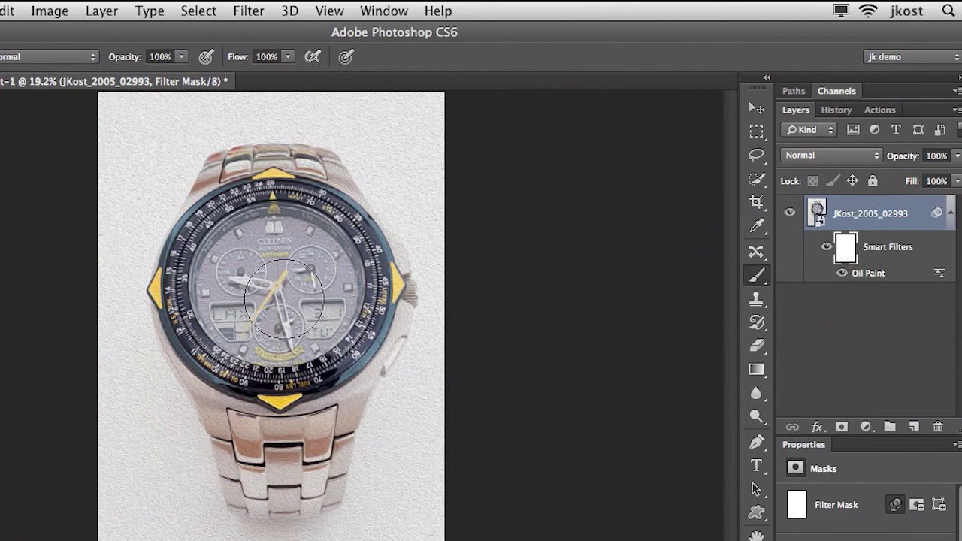
mouse_move(284, 300)
left_mouse_down()
mouse_move(300, 253)
mouse_move(269, 256)
mouse_move(243, 295)
mouse_move(282, 331)
mouse_move(333, 308)
mouse_move(346, 267)
mouse_move(318, 233)
mouse_move(279, 230)
mouse_move(224, 249)
mouse_move(212, 308)
mouse_move(264, 333)
mouse_move(326, 338)
mouse_move(348, 278)
mouse_move(293, 244)
left_mouse_up()
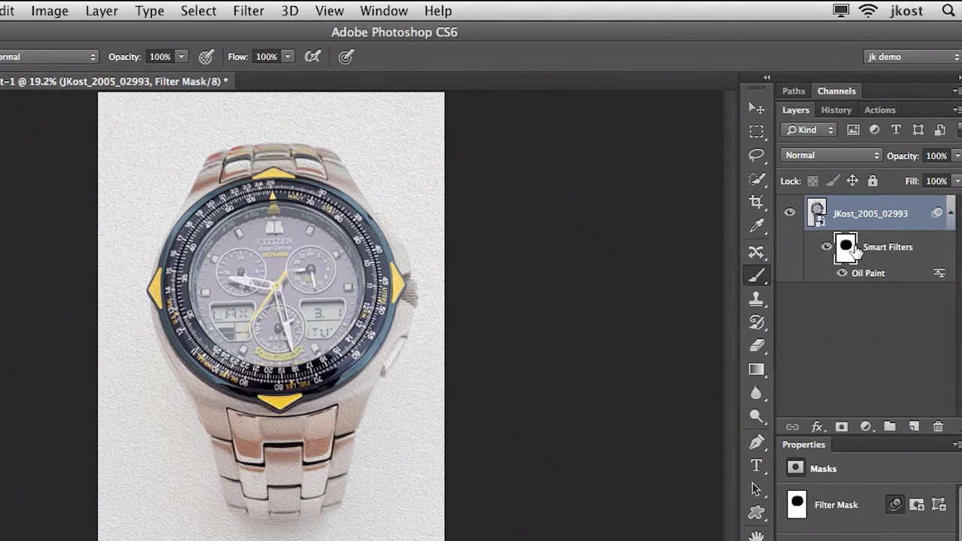